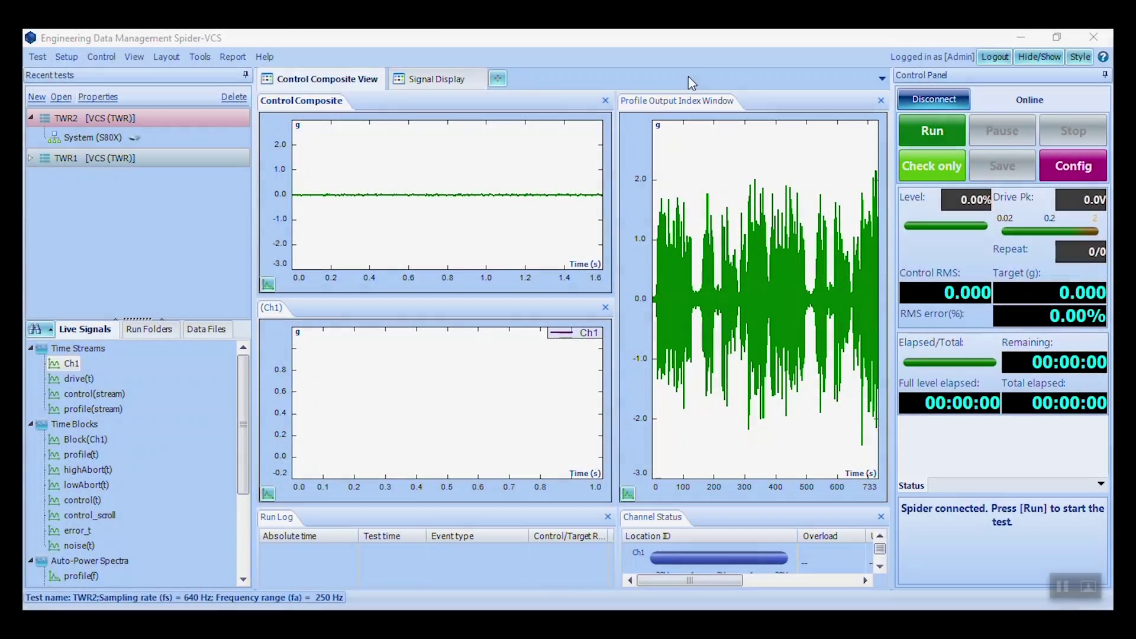
- Open the TWR2 configuration and check its test and shaker limits (100.02 LBF force peak, 5 g)
left_click(67, 59)
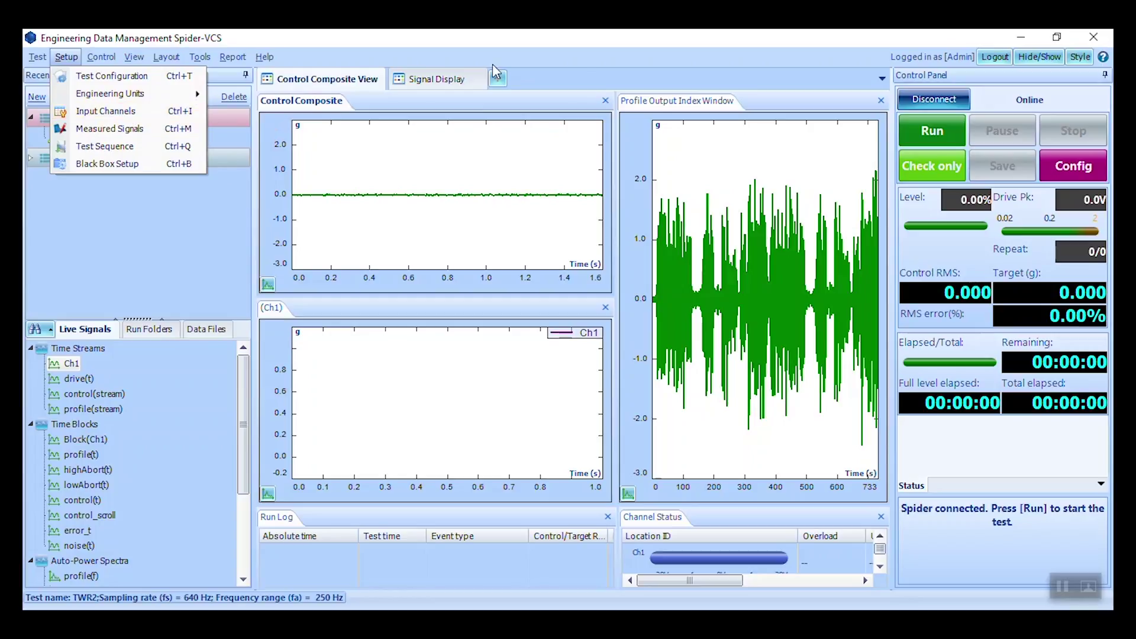
left_click(765, 64)
left_click(1060, 178)
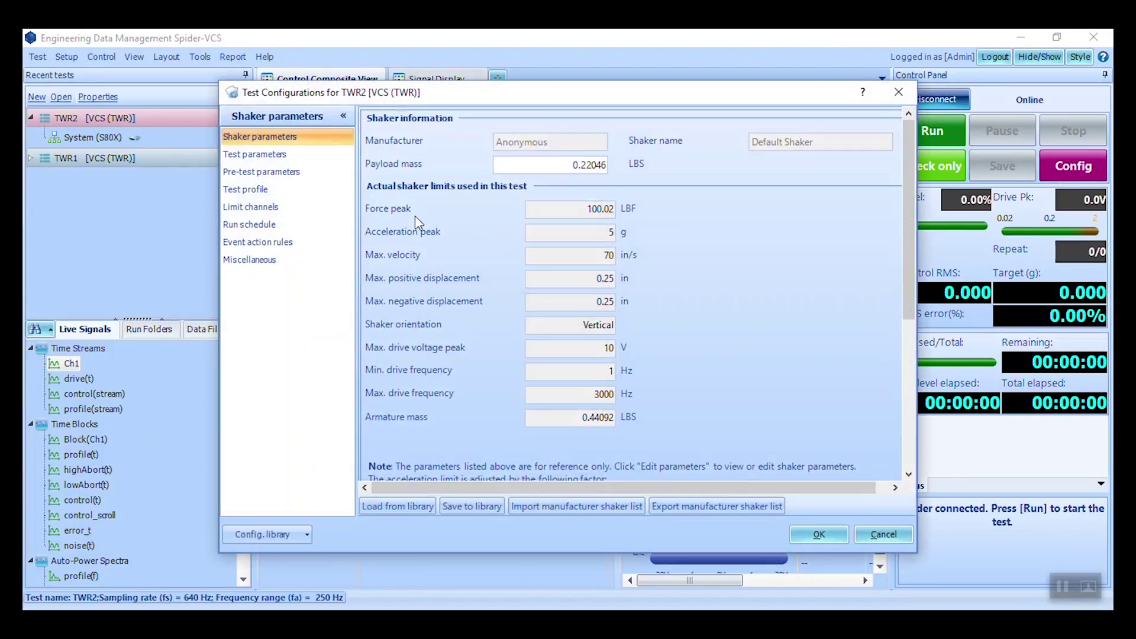
left_click(307, 154)
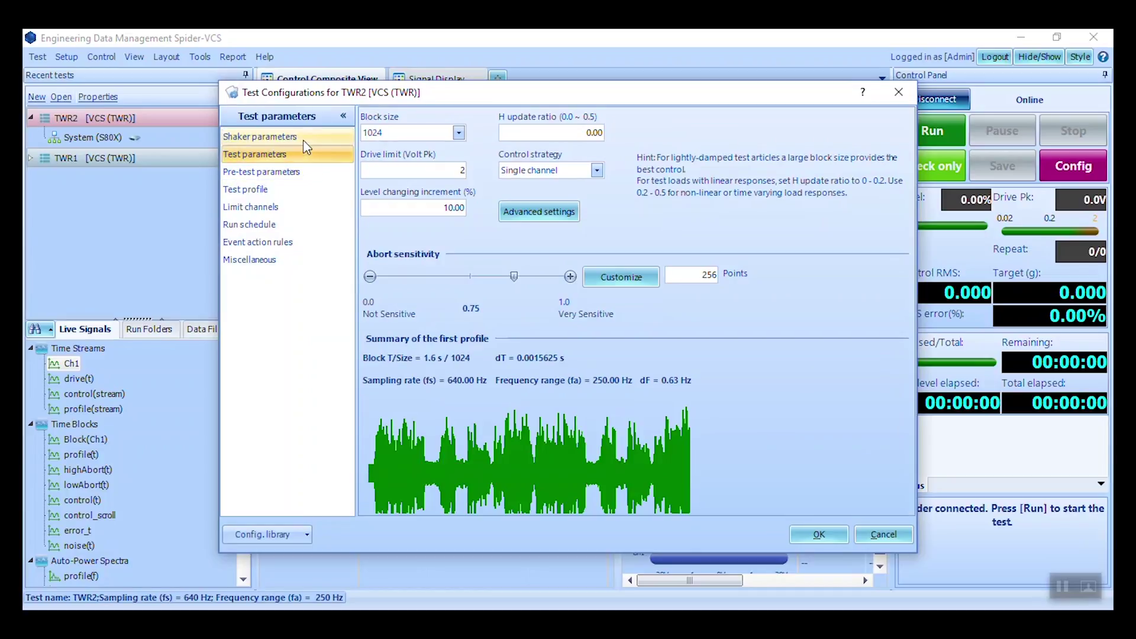
left_click(304, 138)
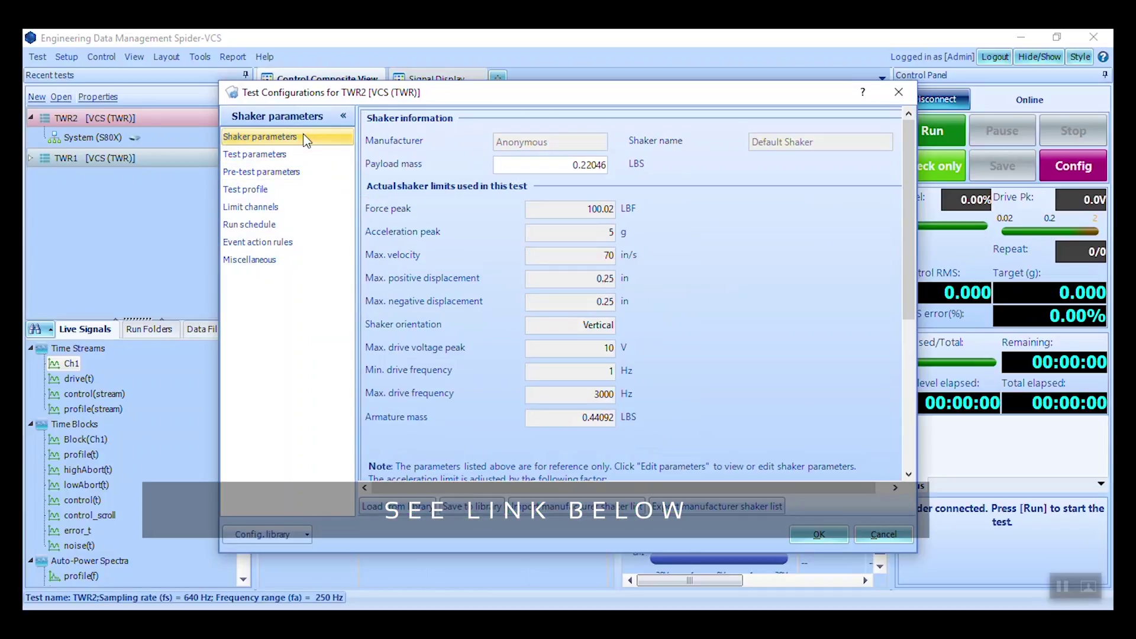
scroll(915, 316, "down", 5)
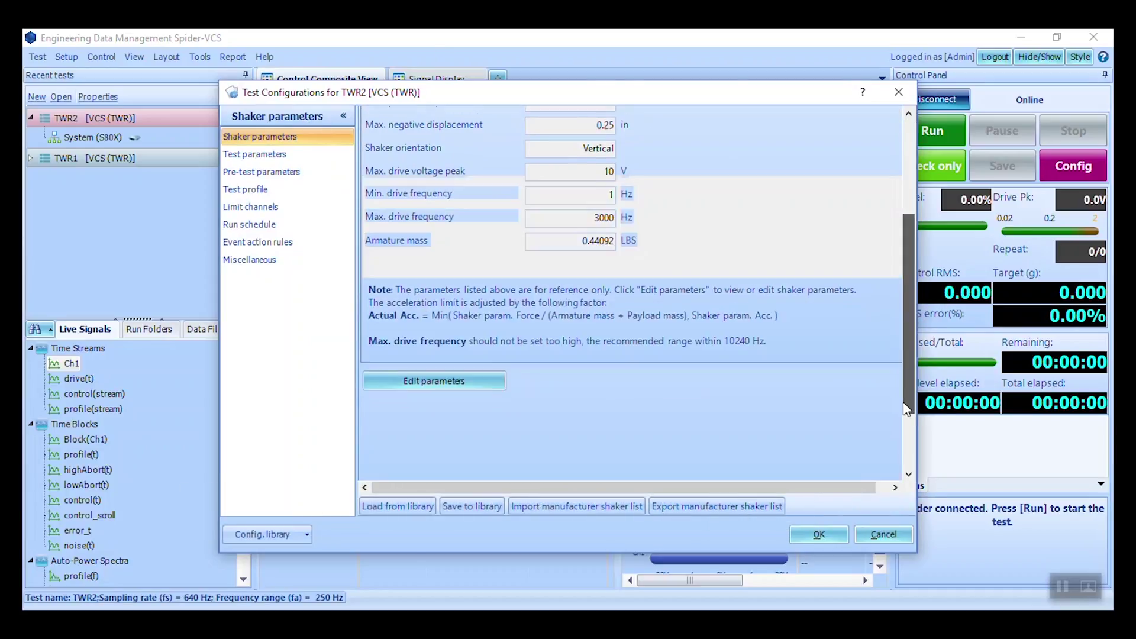
scroll(916, 315, "up", 5)
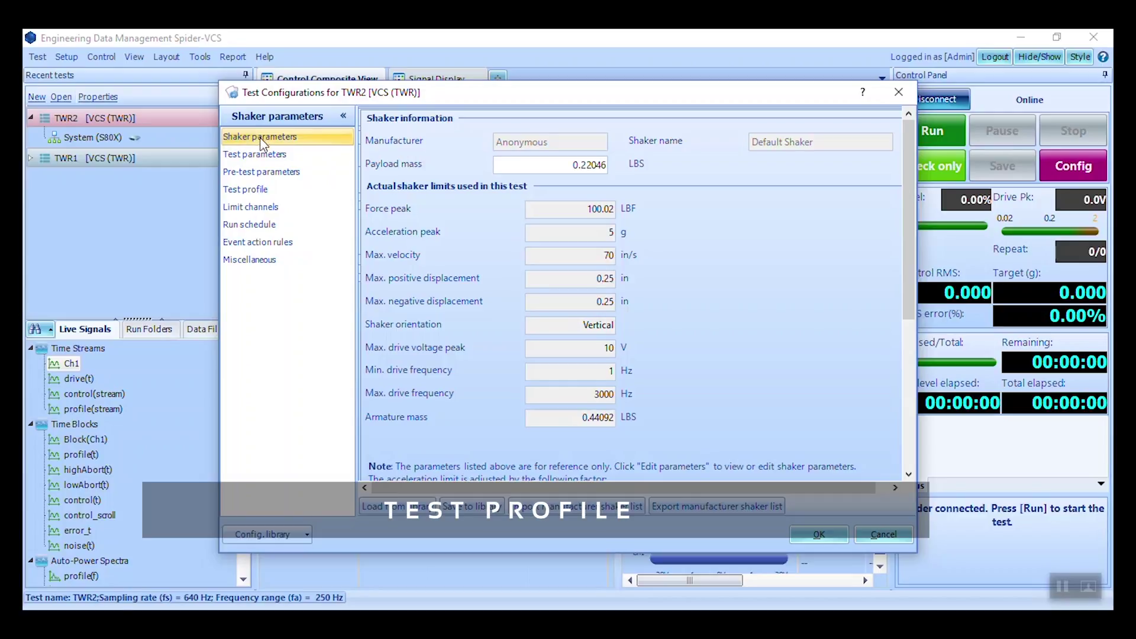
- From Test profile, bring up Signal Recall listing saved signals REC0183 and REC0185
left_click(278, 192)
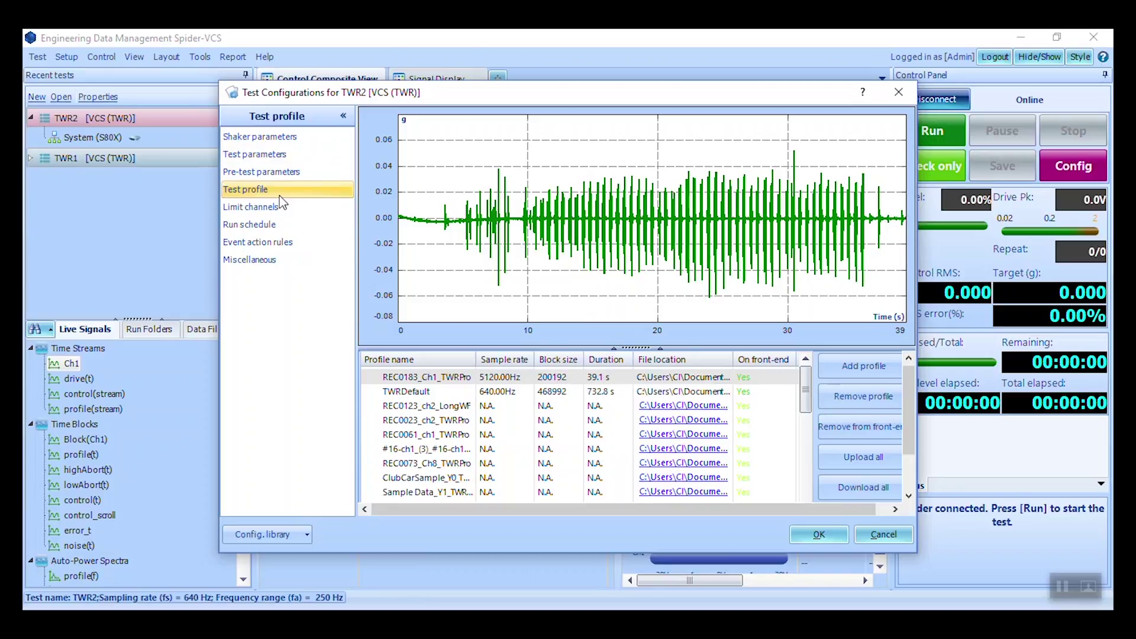
left_click(863, 366)
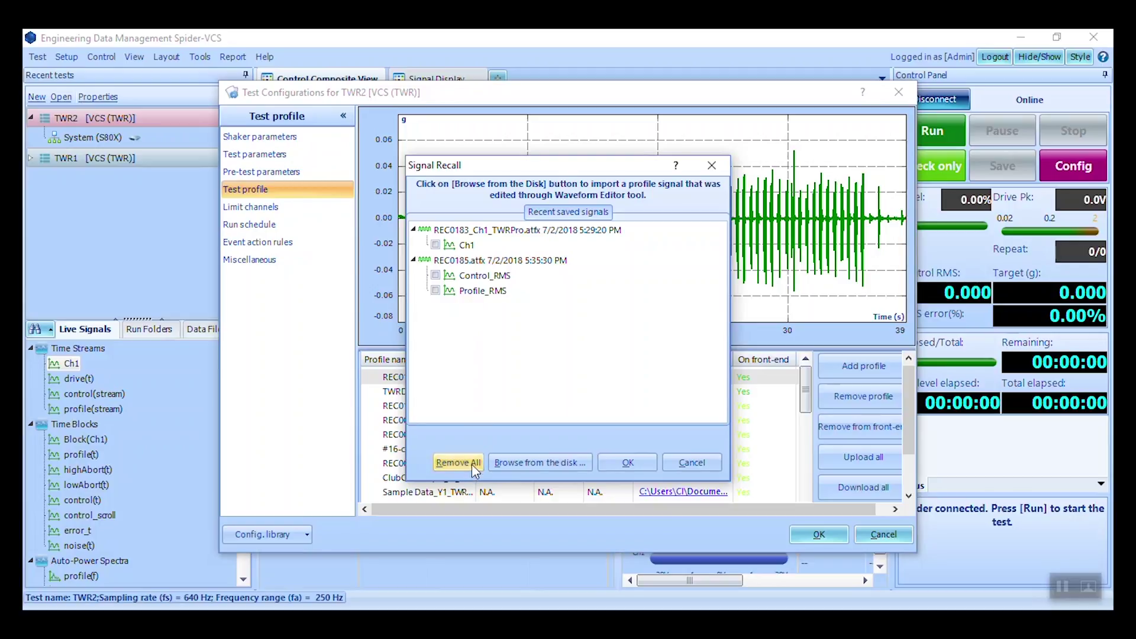
- Load REC0183.atfx from disk and use its Ch1 signal as the TWR profile source
left_click(490, 463)
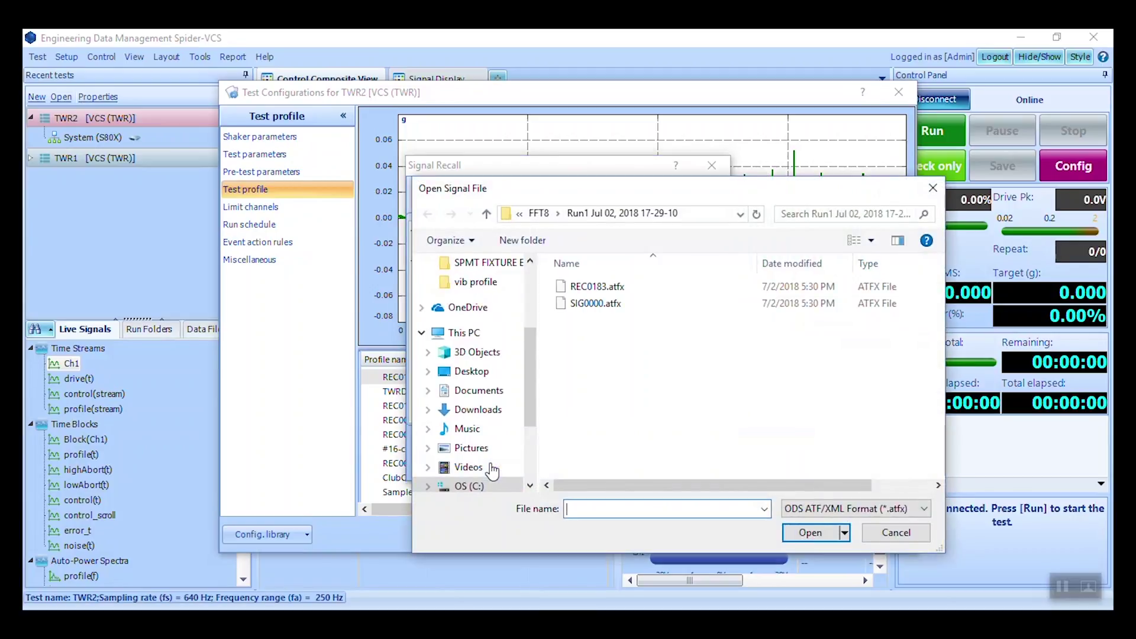
left_click(605, 288)
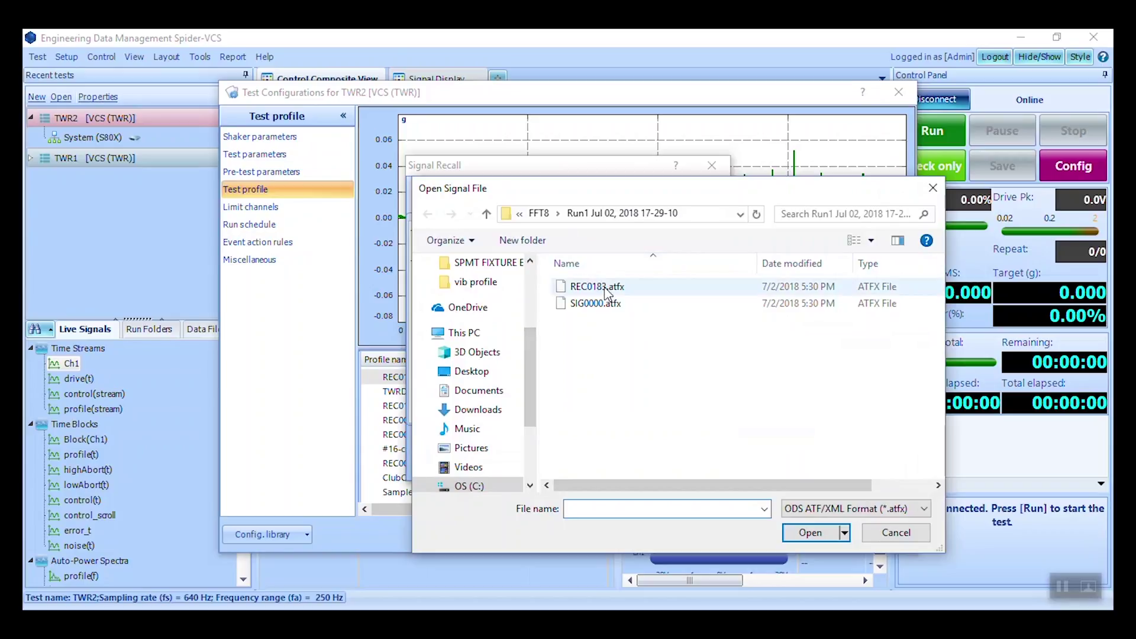
left_click(814, 534)
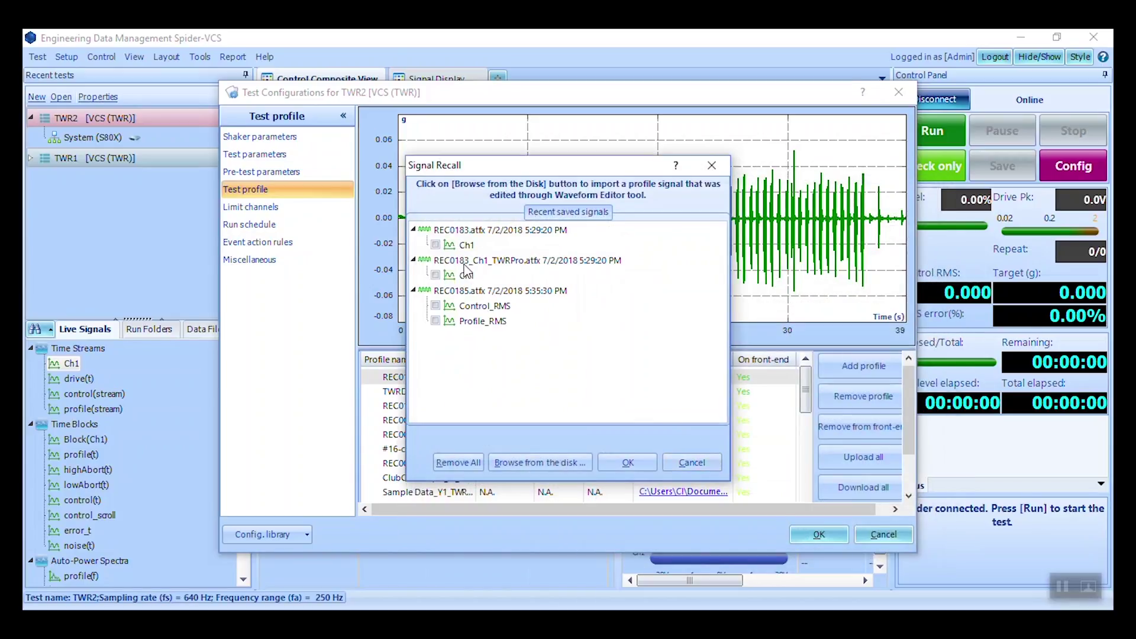
left_click(437, 245)
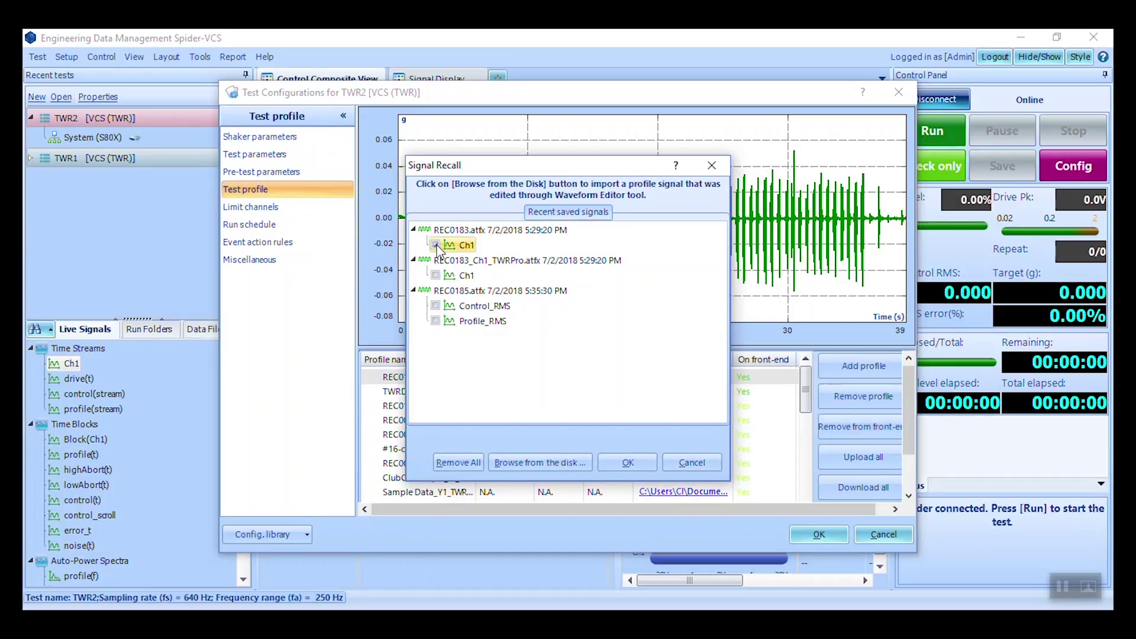
left_click(627, 462)
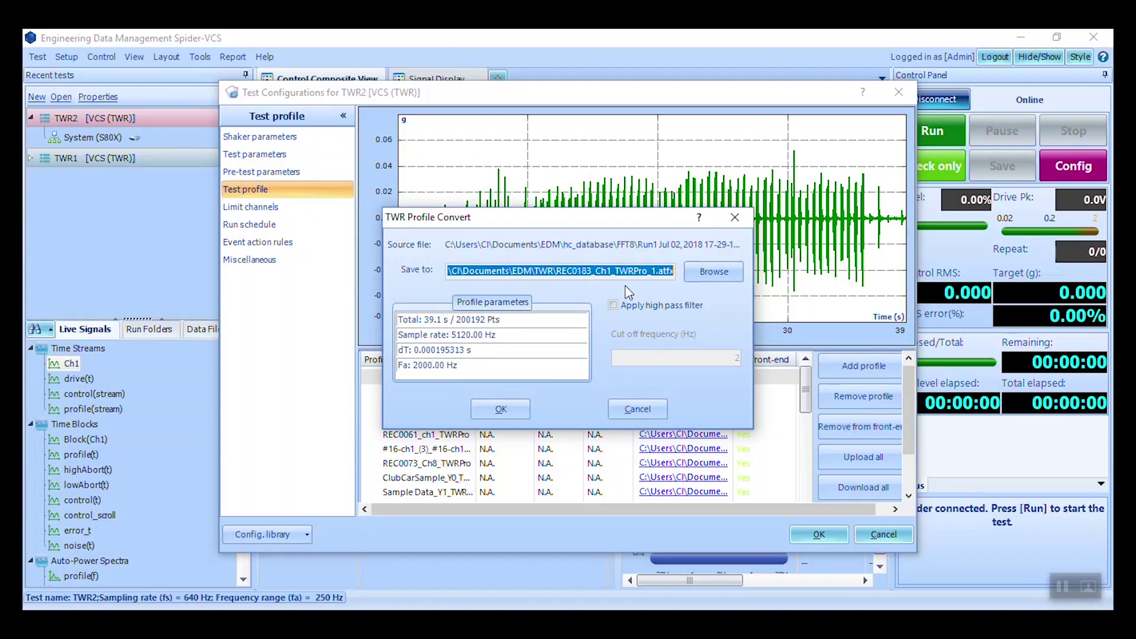
- Convert REC0183 Ch1 into a TWR profile with the high pass filter left off
left_click(617, 307)
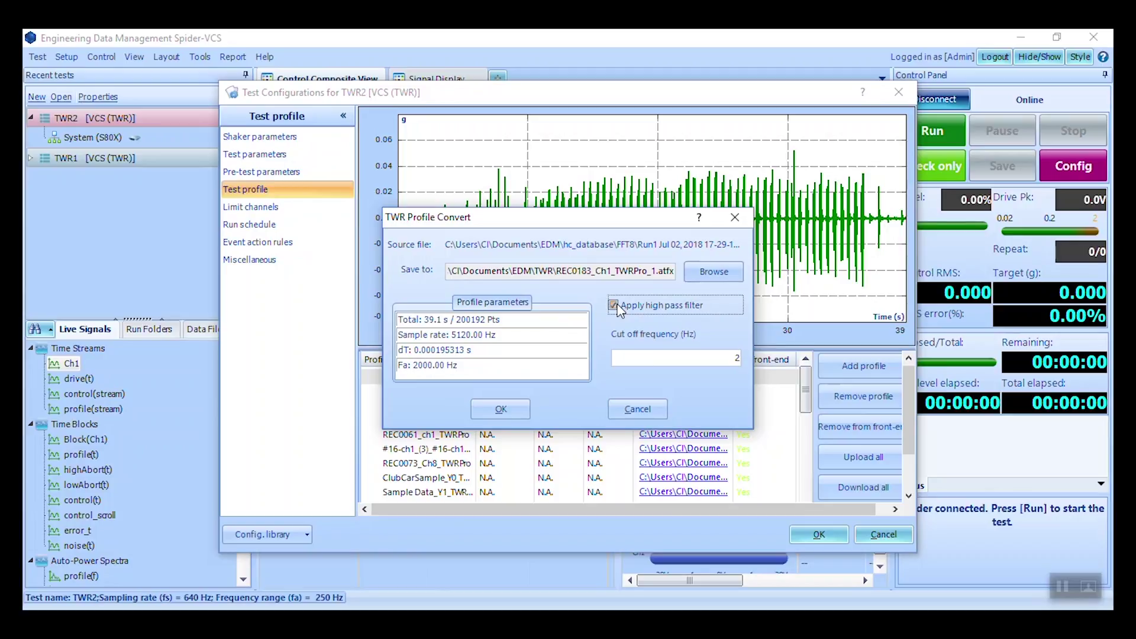
left_click(616, 306)
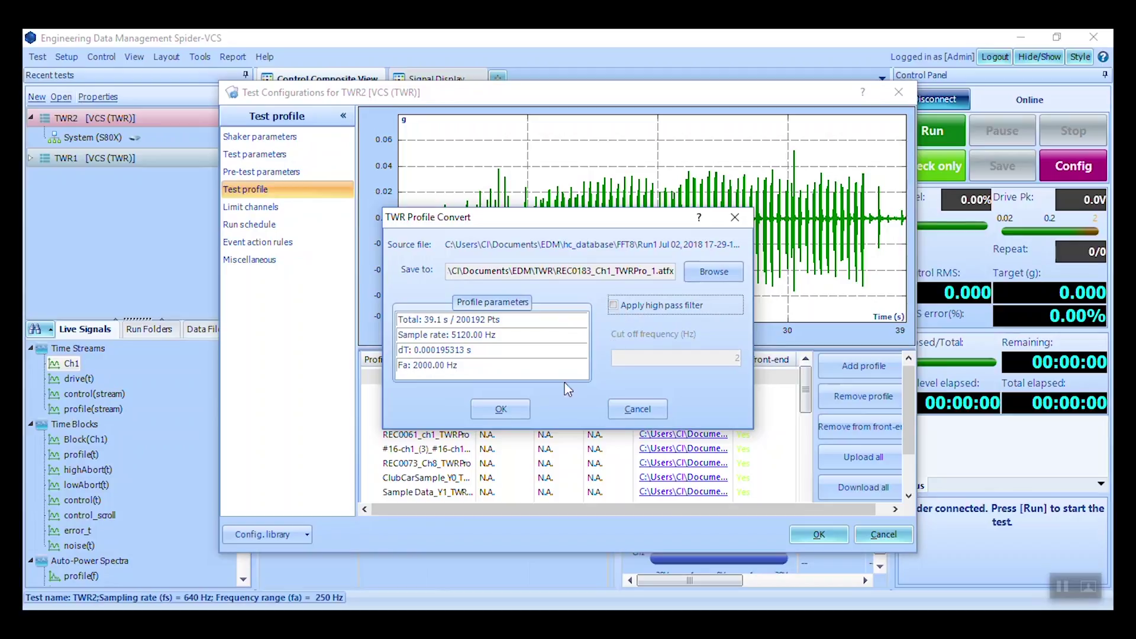
left_click(503, 408)
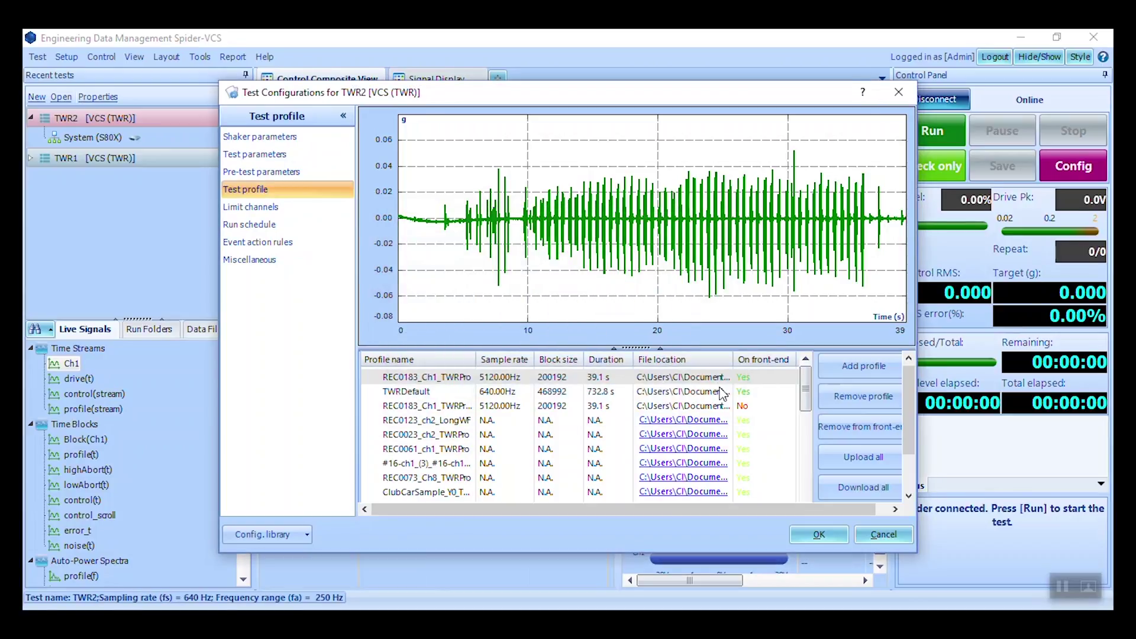
- Upload the converted REC0183 Ch1 profile to the Spider front-end
left_click(699, 408)
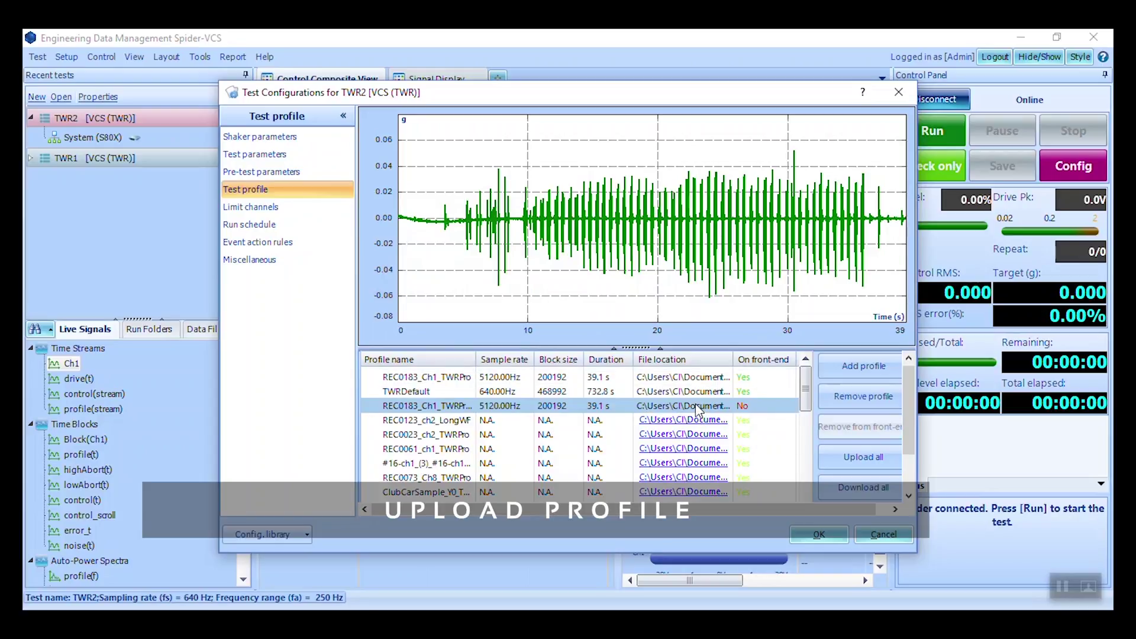
right_click(706, 408)
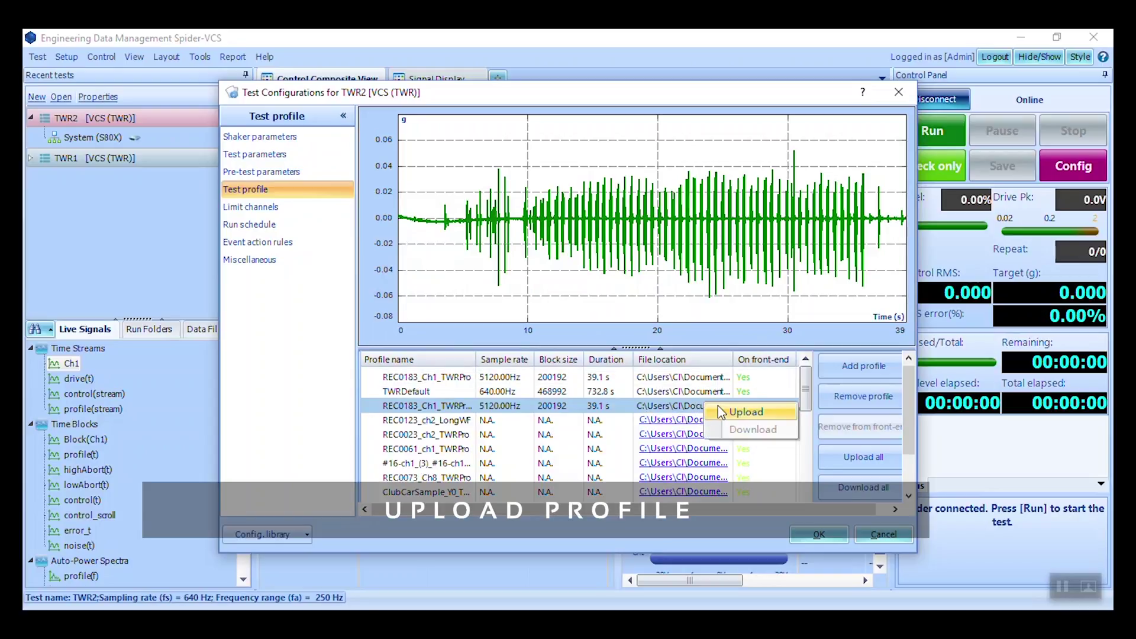
left_click(722, 411)
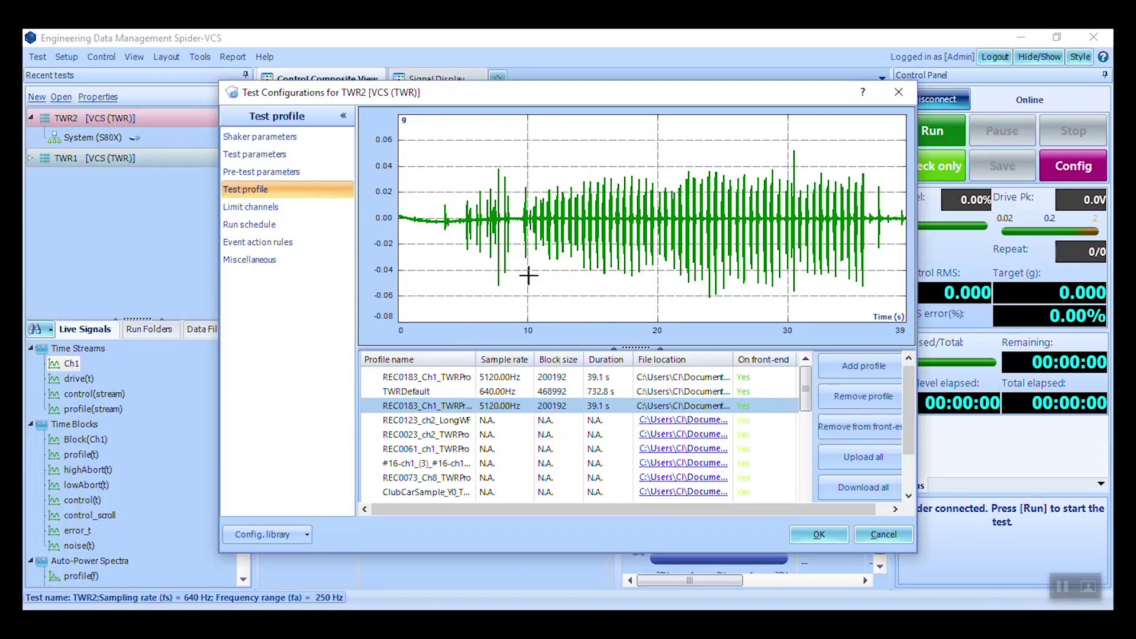
left_click(278, 225)
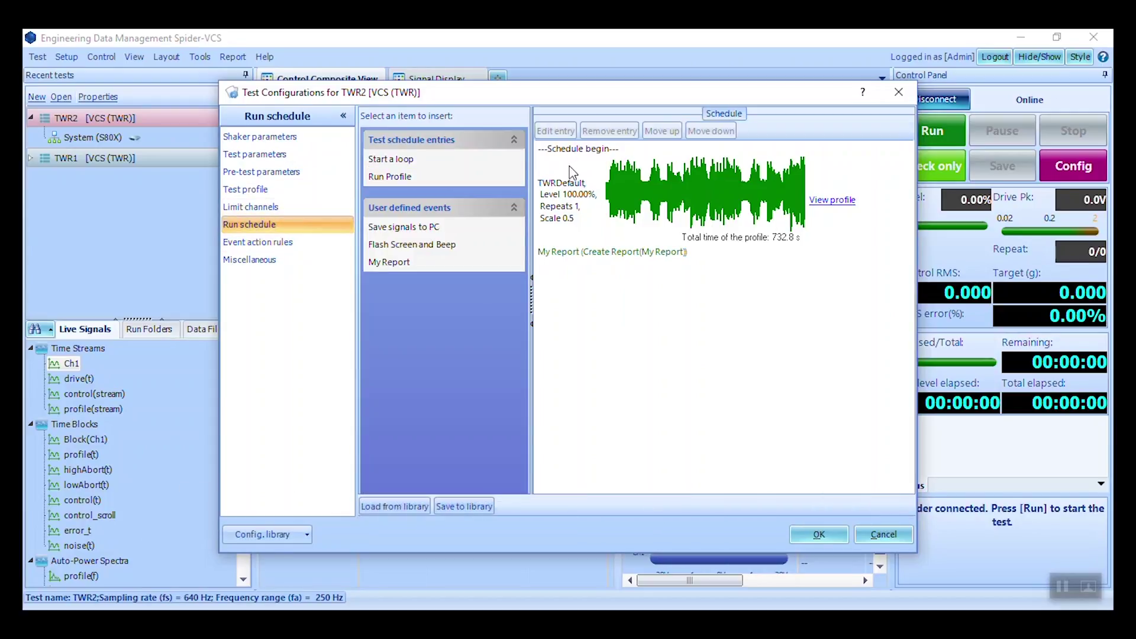
- Select the TWRDefault entry and insert a new Run Profile entry (100.00% level, 1 repeat)
left_click(579, 203)
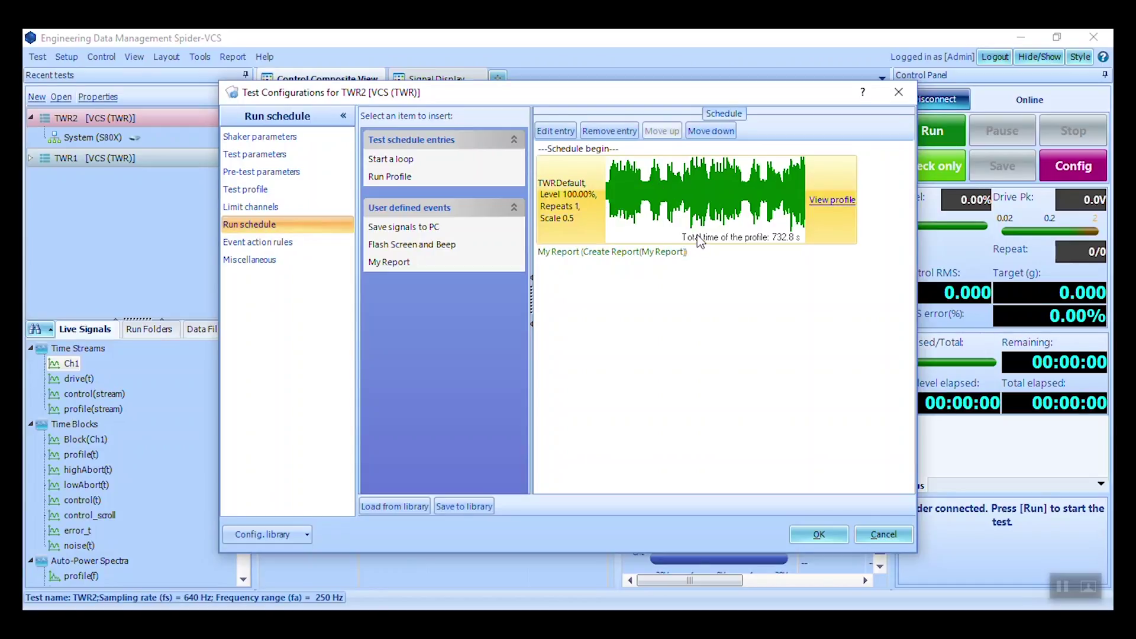
double_click(510, 181)
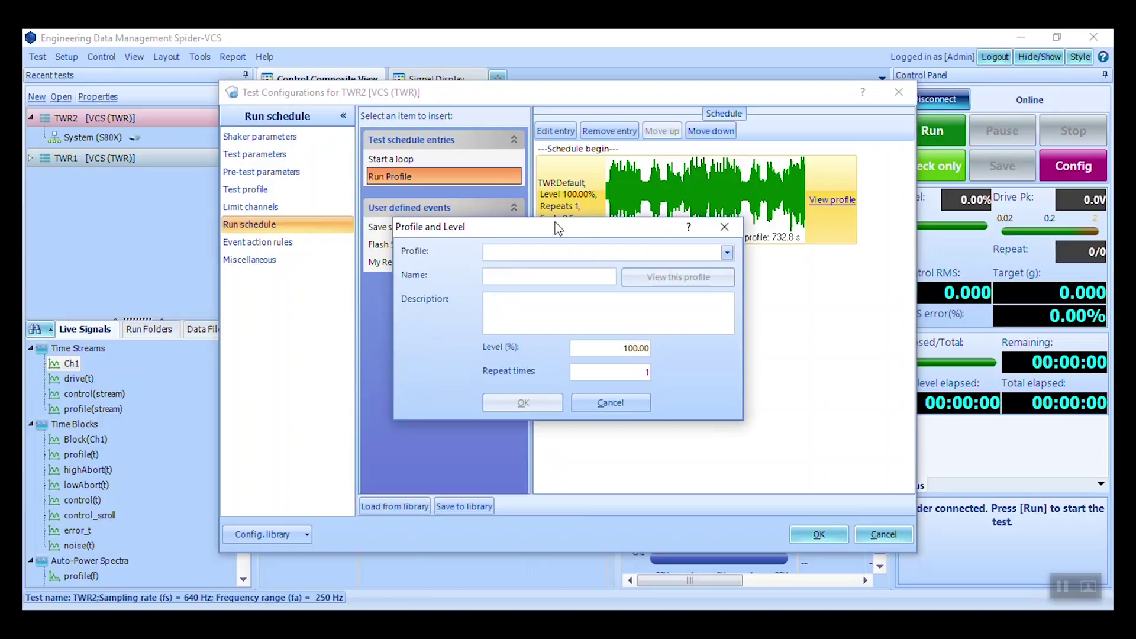
- Choose REC0183_Ch1_TWRPro_1 as the entry's profile and review its waveform data
left_click(600, 250)
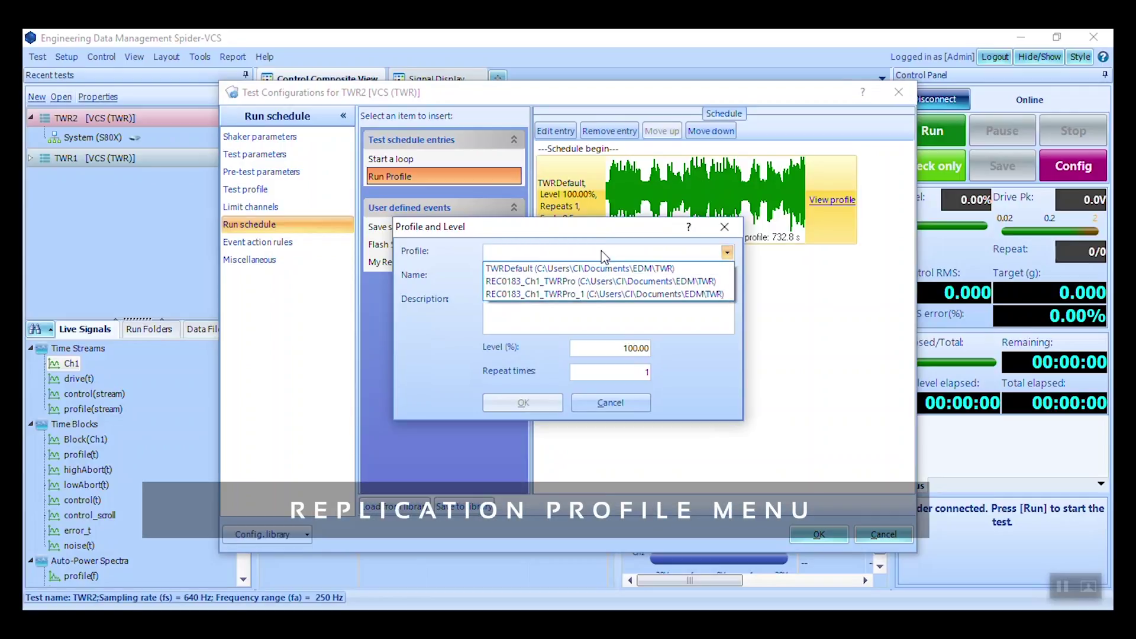
left_click(648, 293)
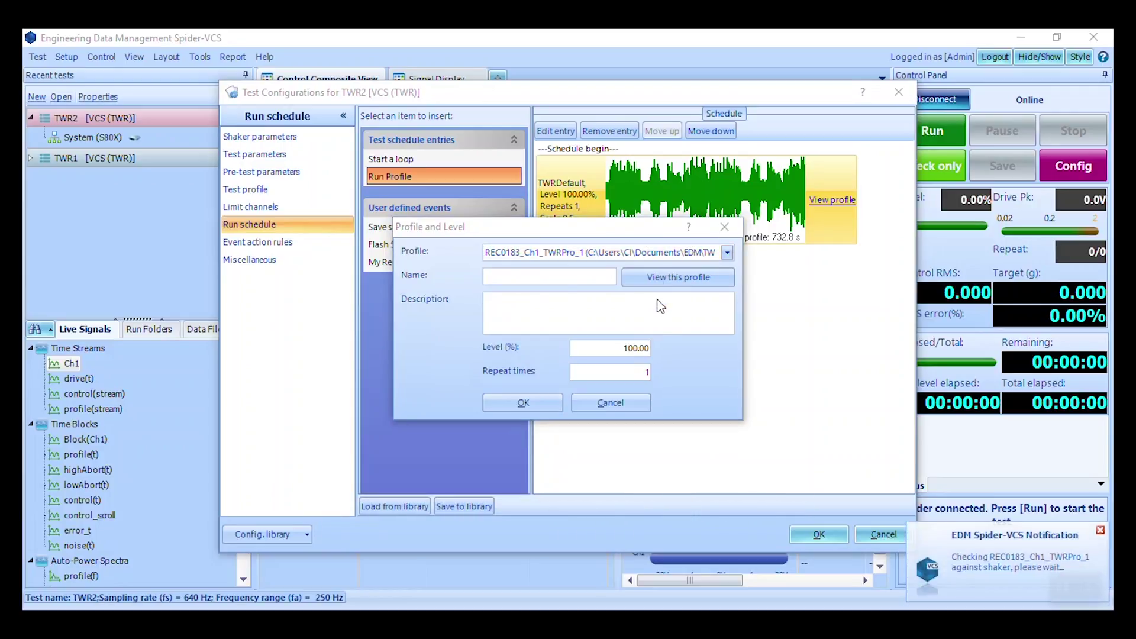
left_click(678, 277)
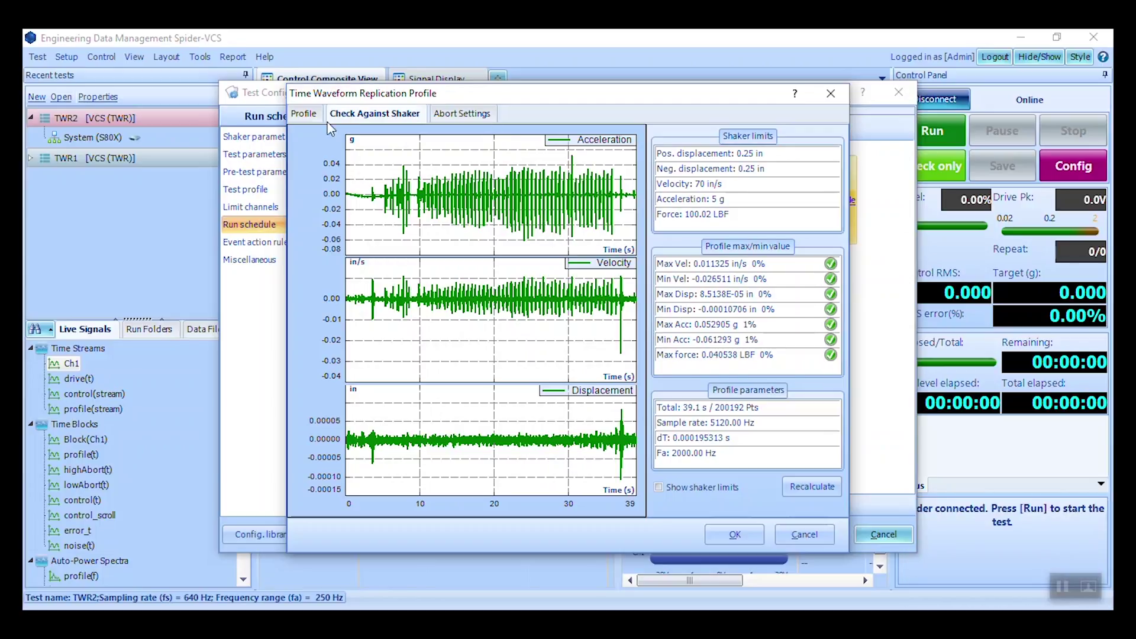
left_click(307, 114)
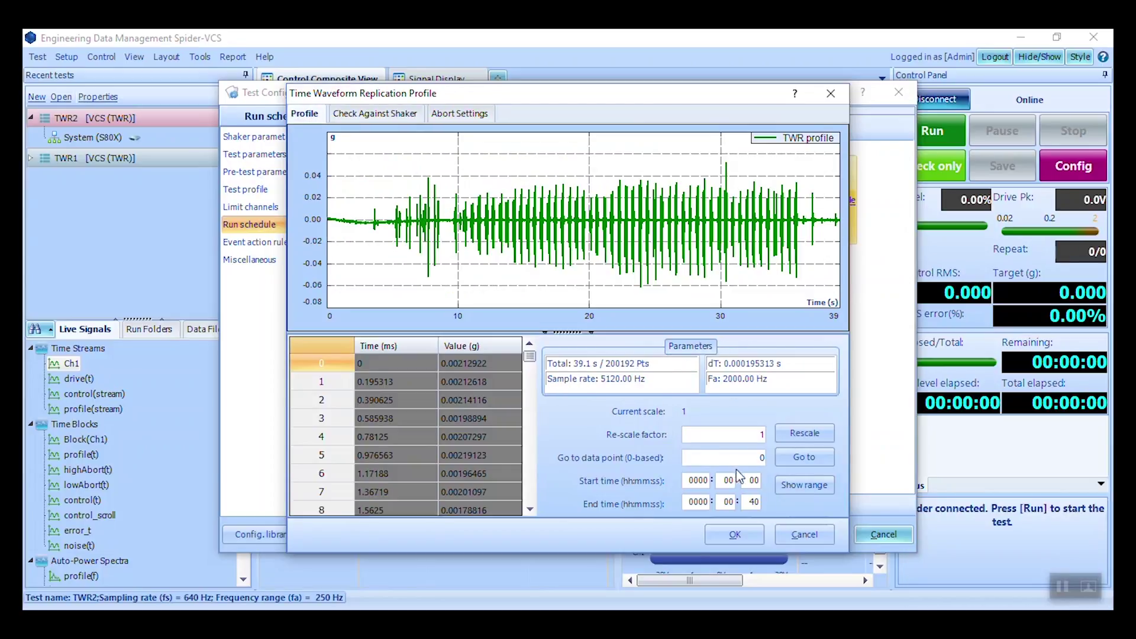
left_click(731, 457)
- Set the profile's abort limits to 5 g high and -5 g low
left_click(489, 116)
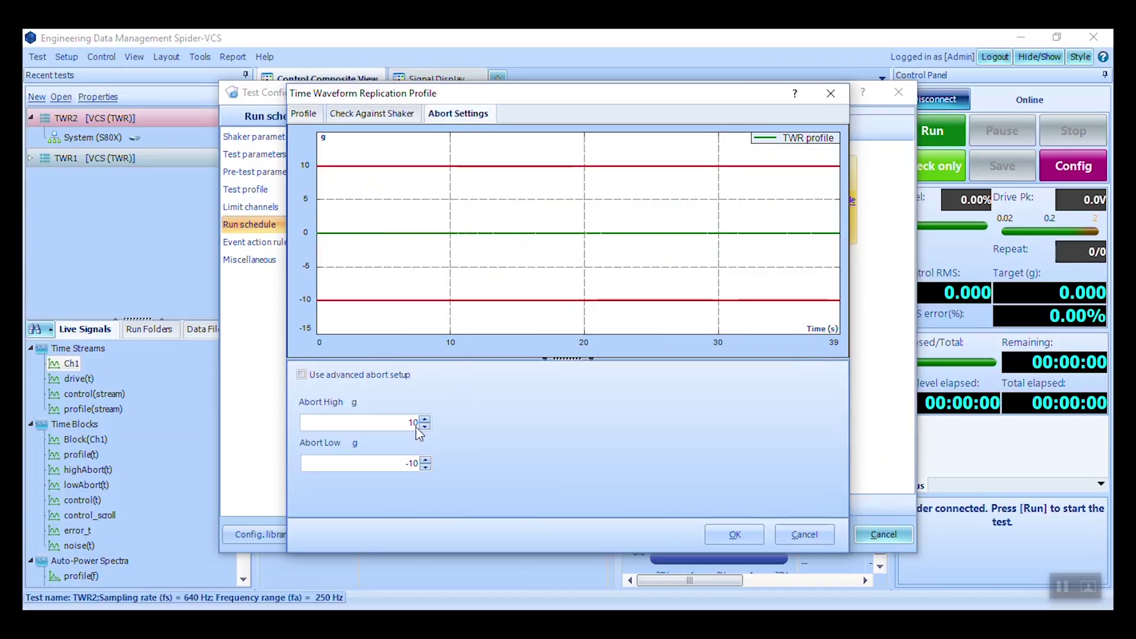
type("5")
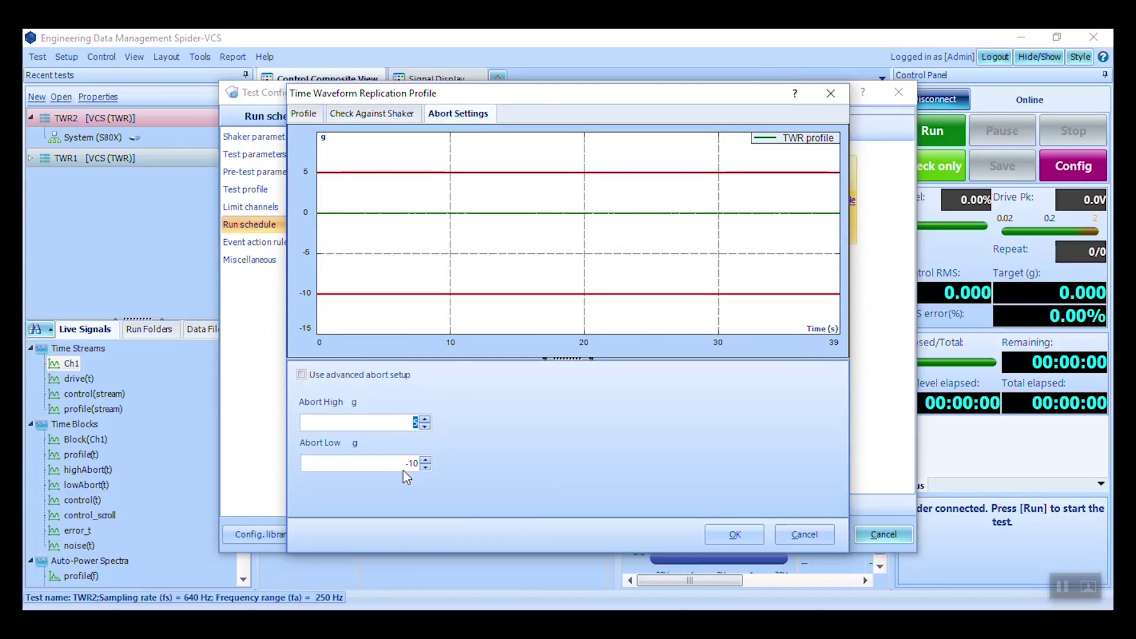
left_click(404, 470)
type("-5")
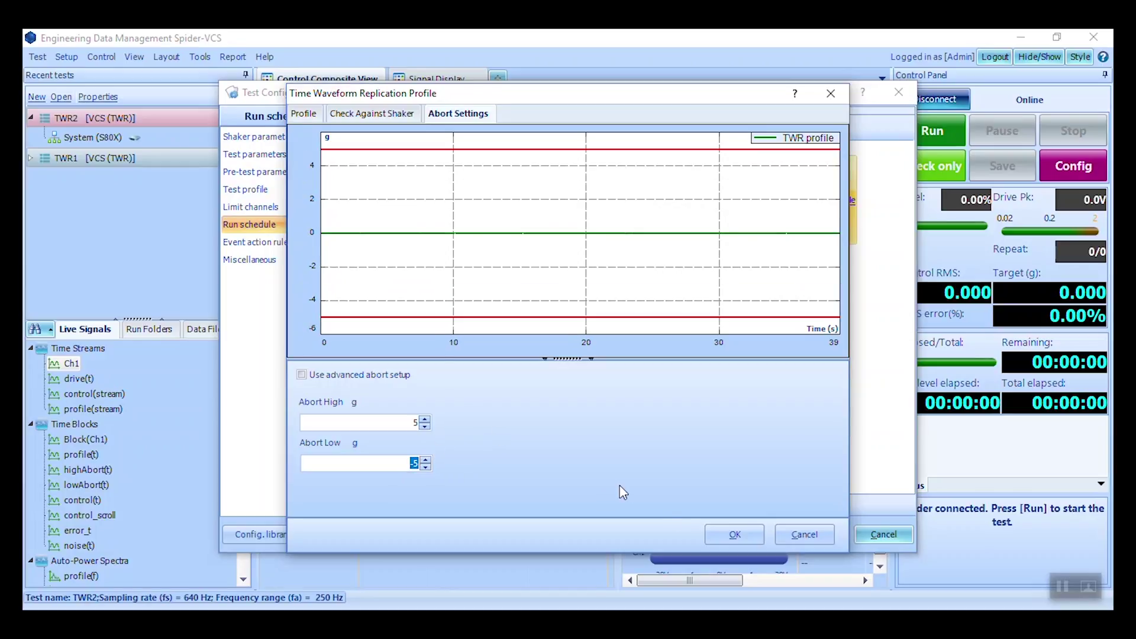
left_click(734, 536)
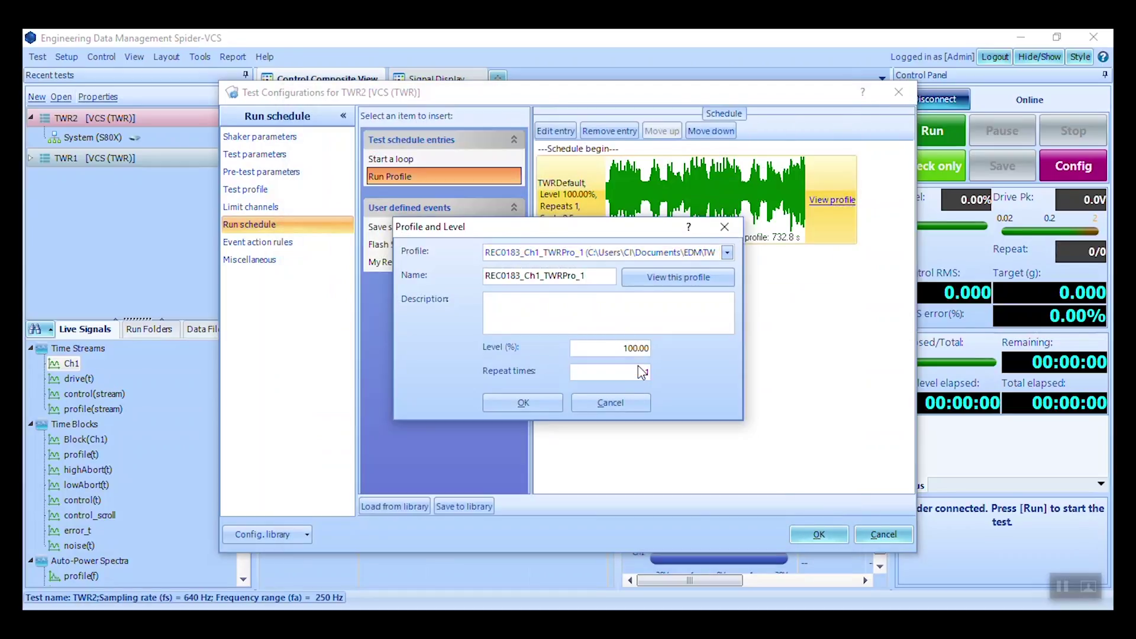
double_click(641, 349)
- Add the REC0183_Ch1_TWRPro_1 entry and remove TWRDefault from the run schedule
left_click(539, 404)
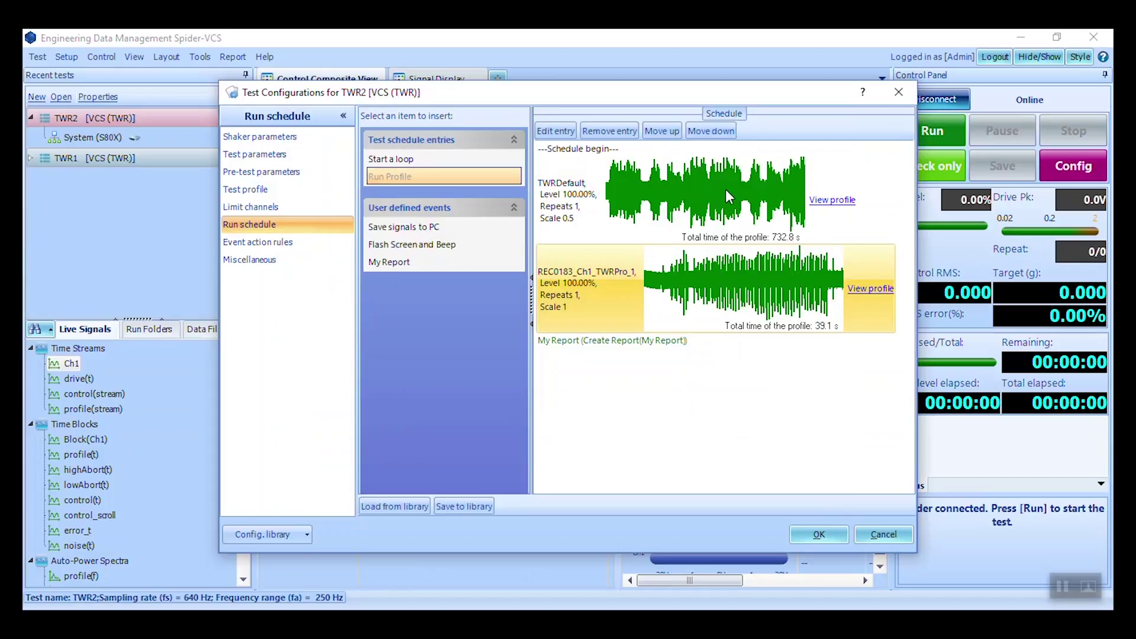
left_click(627, 132)
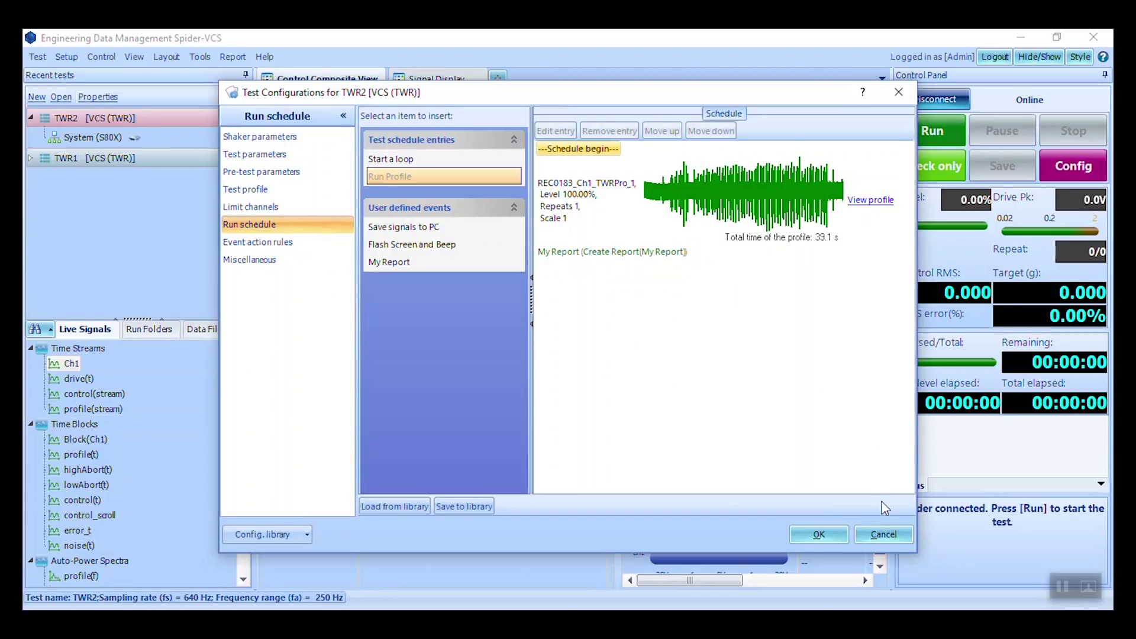
left_click(305, 261)
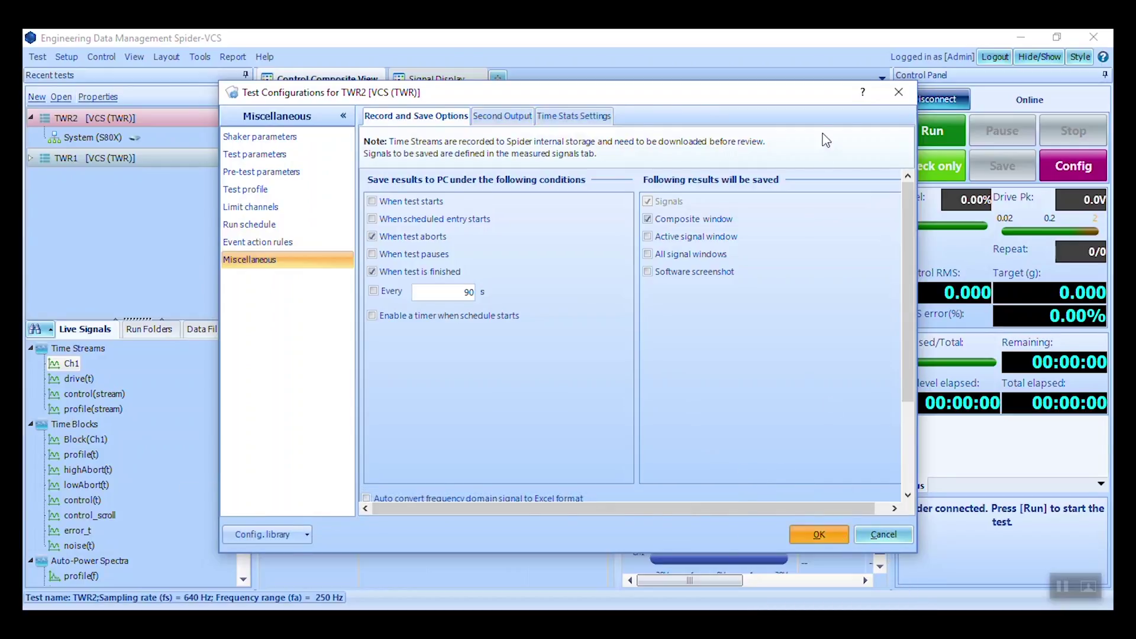
- Close Test Configurations, run the test and confirm the Spider check list
key("Return")
left_click(911, 140)
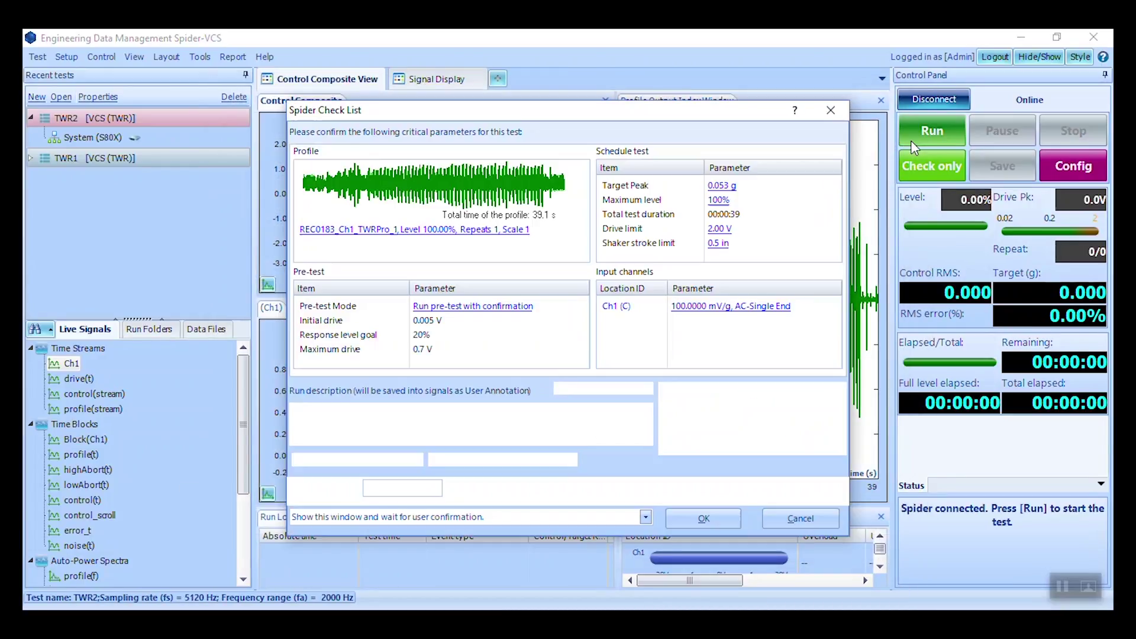
left_click(678, 509)
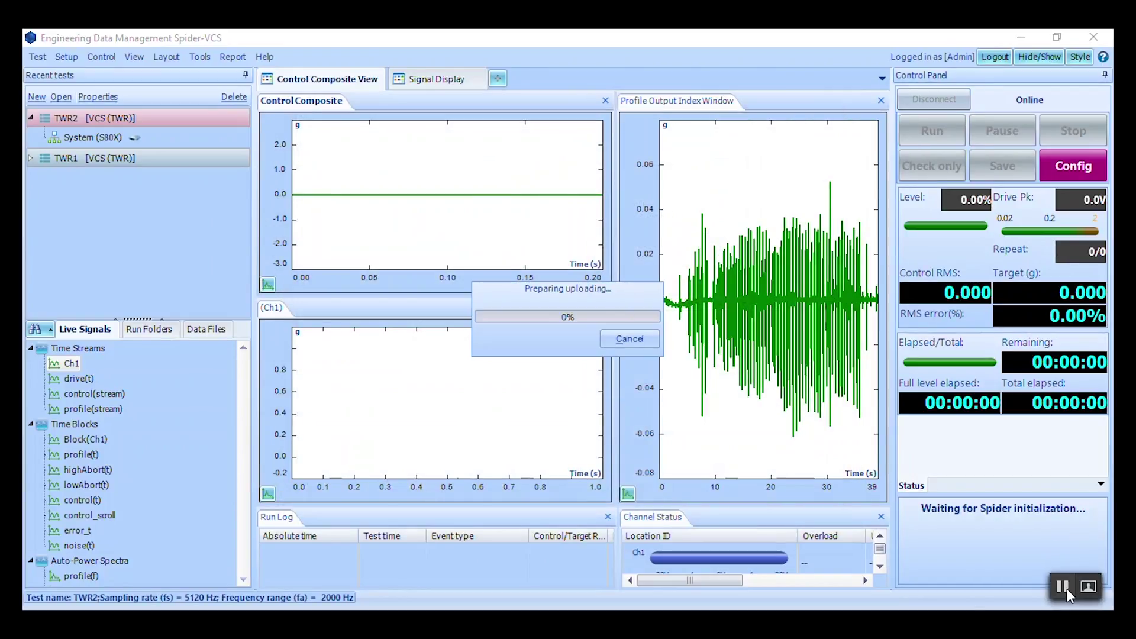